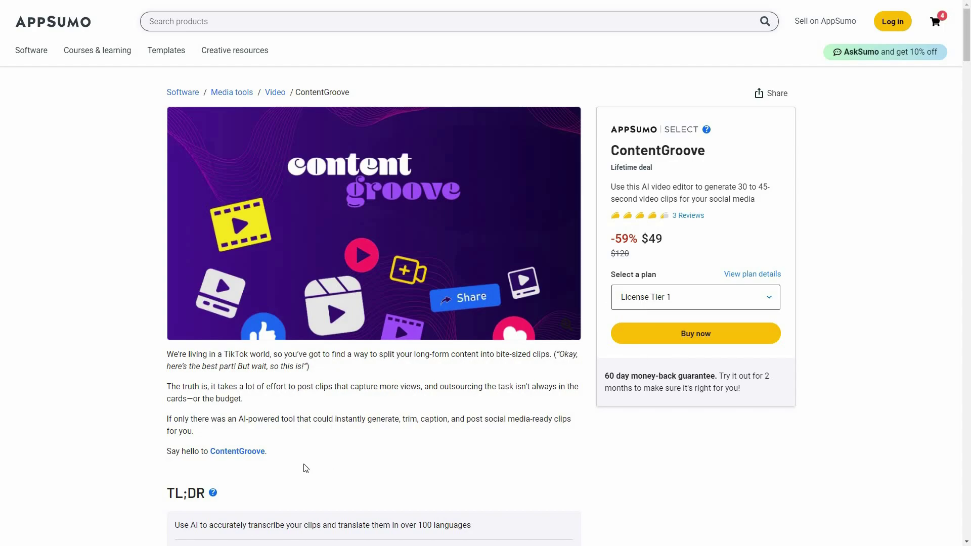
- Scroll the AppSumo deal page past At-a-glance and Overview down to the Plans & features terms
scroll(305, 436, "down", 7)
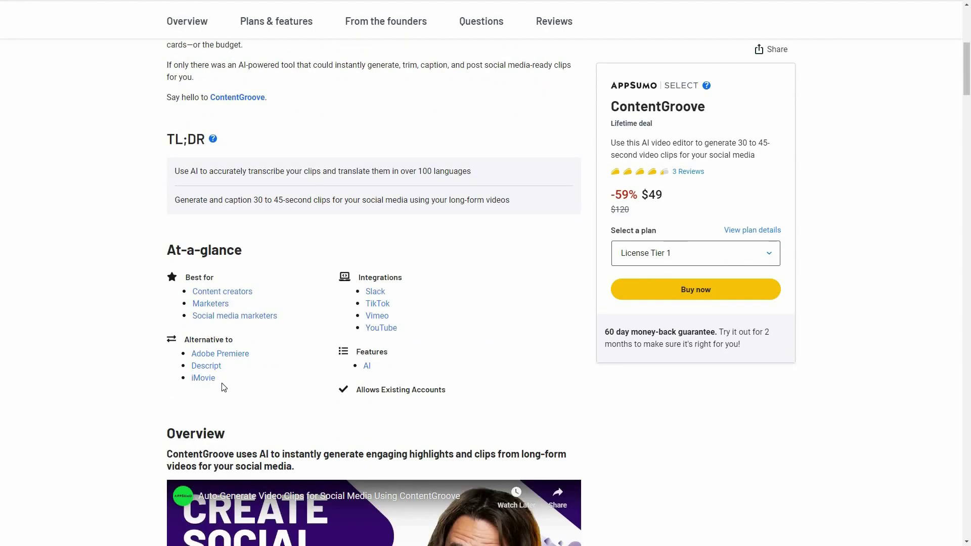
scroll(240, 405, "down", 10)
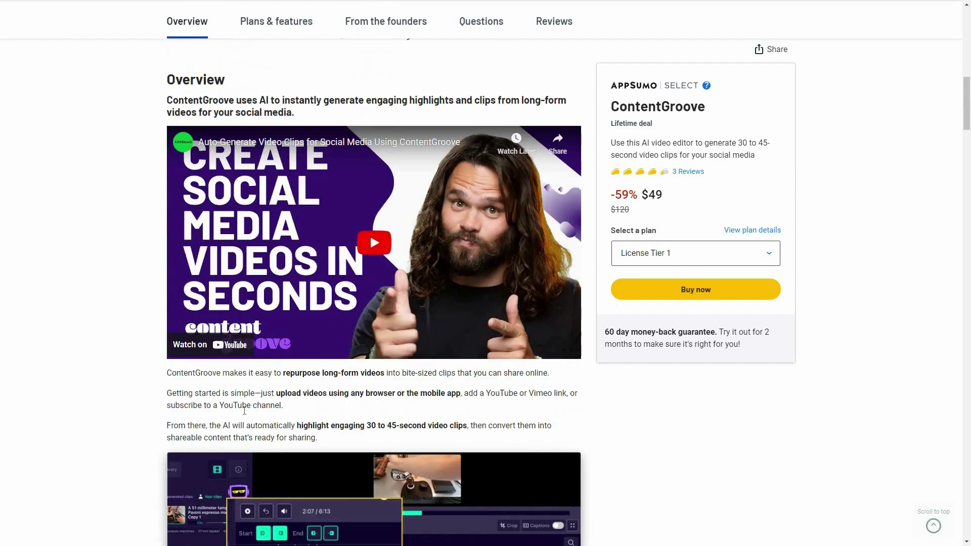
scroll(250, 417, "down", 15)
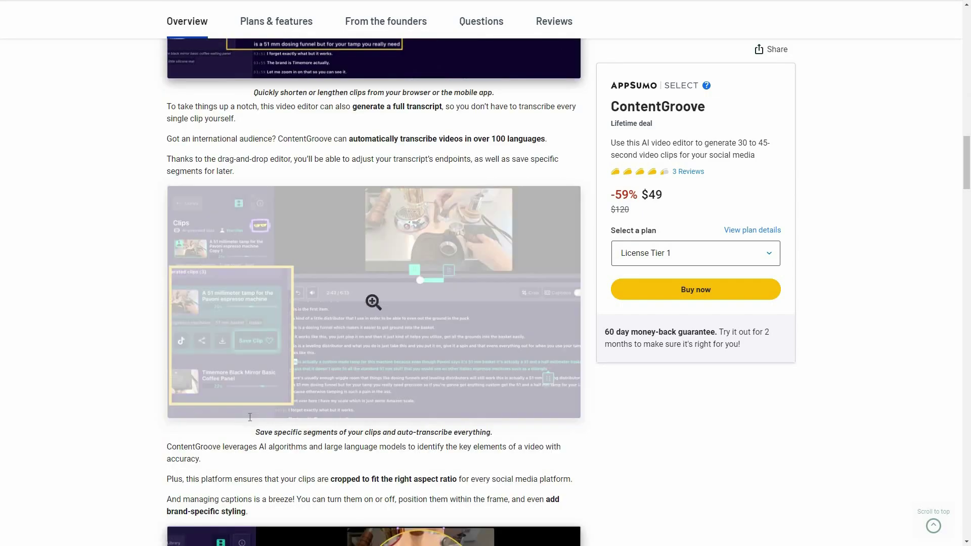
scroll(250, 417, "down", 15)
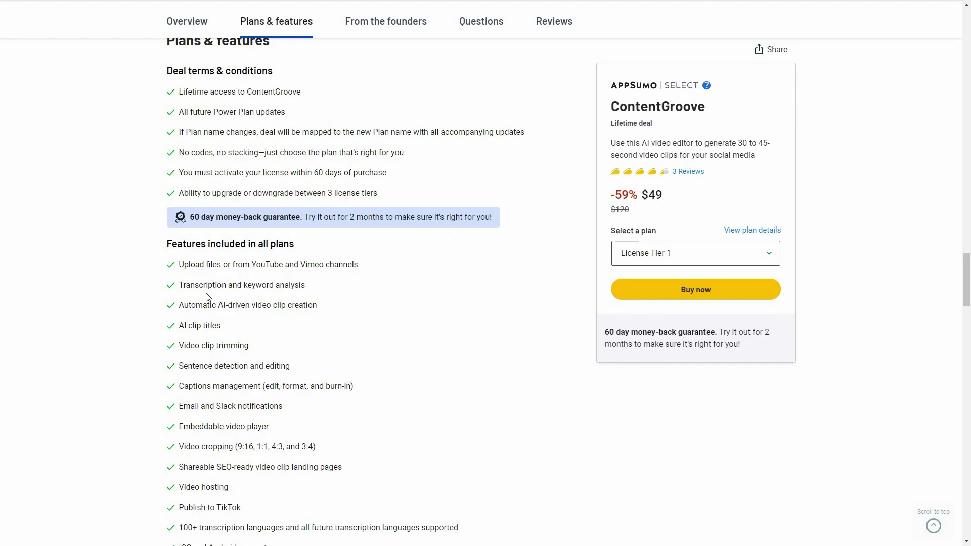
- Review the all-plan features and the License Tier 1–3 prices ($49, $149, $249), then scroll back up
scroll(217, 266, "down", 1)
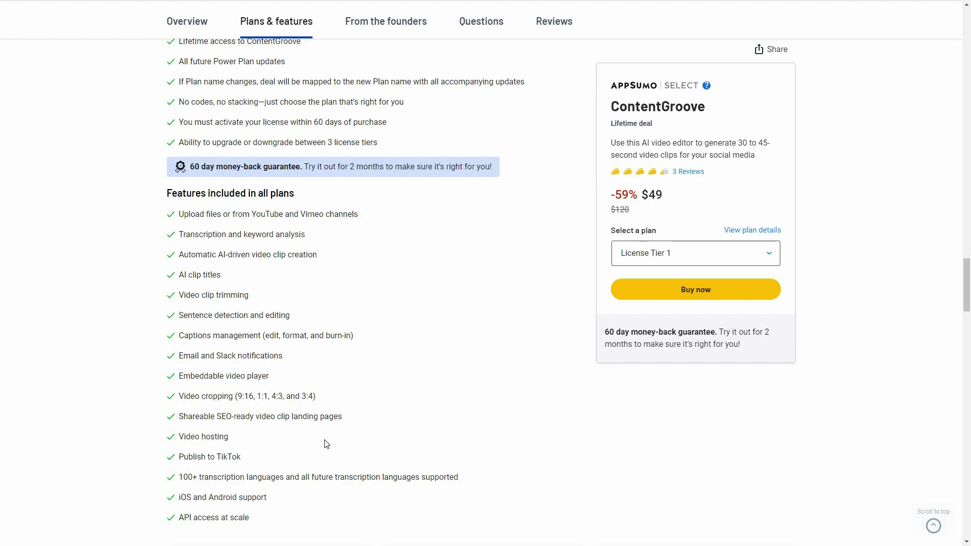
scroll(340, 415, "down", 2)
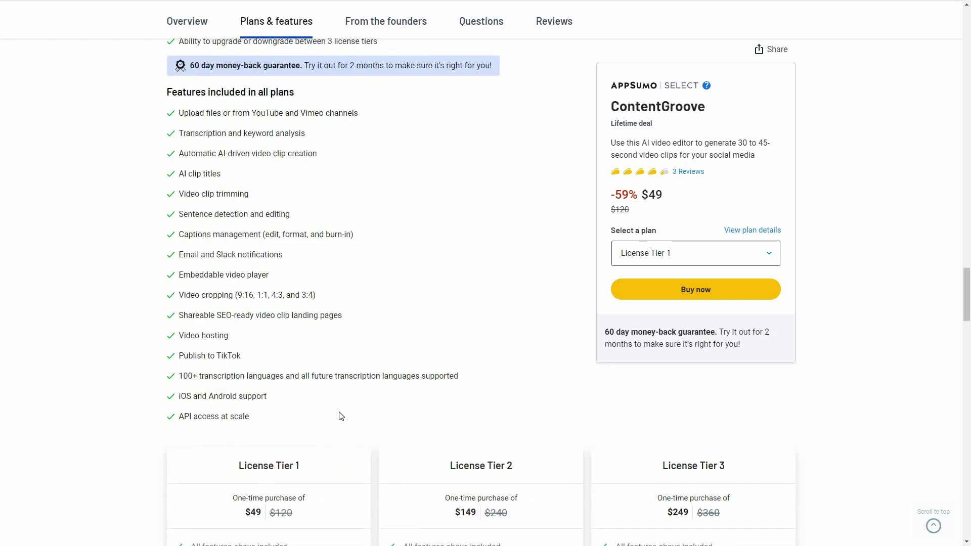
scroll(342, 417, "down", 4)
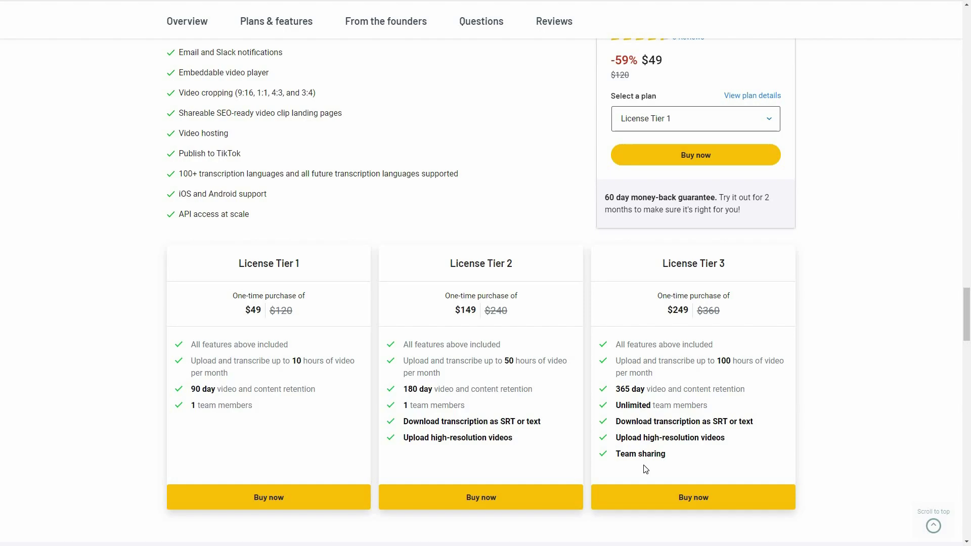
scroll(354, 392, "up", 10)
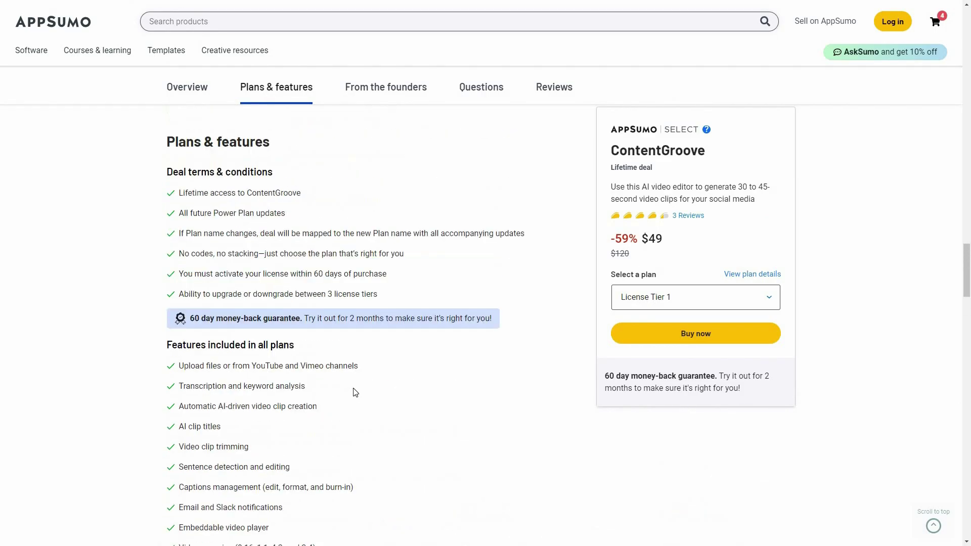
- Scroll back up through the ContentGroove Overview screenshots on the AppSumo page
scroll(353, 387, "up", 15)
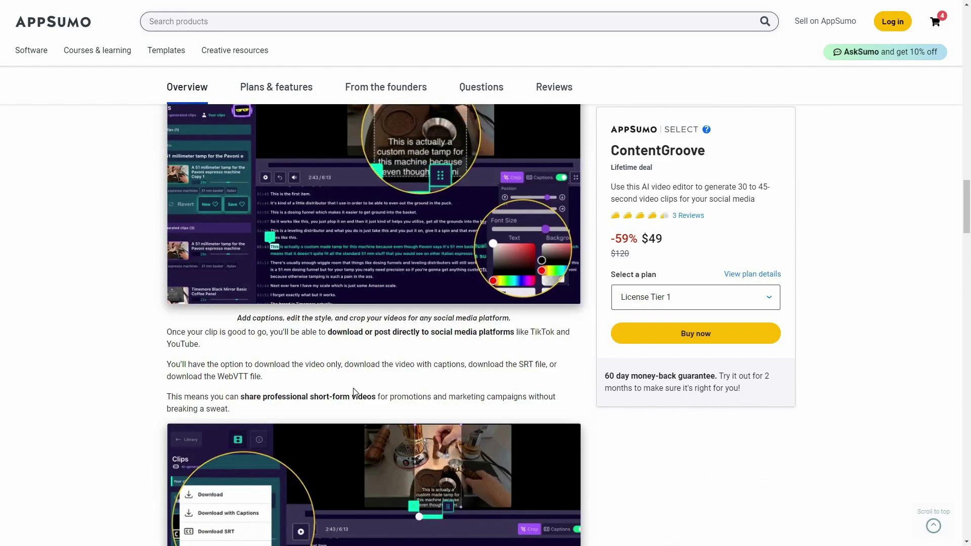
scroll(353, 392, "up", 15)
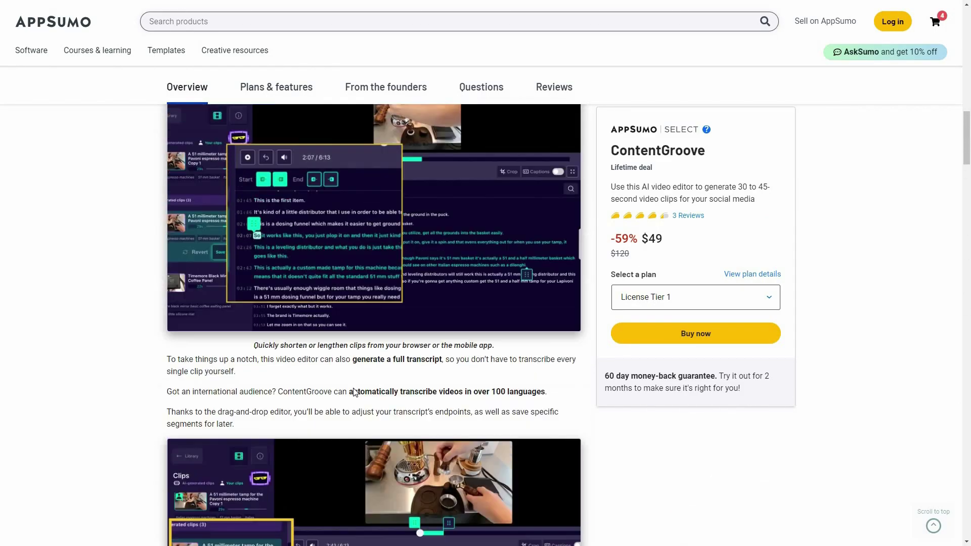
scroll(354, 392, "up", 3)
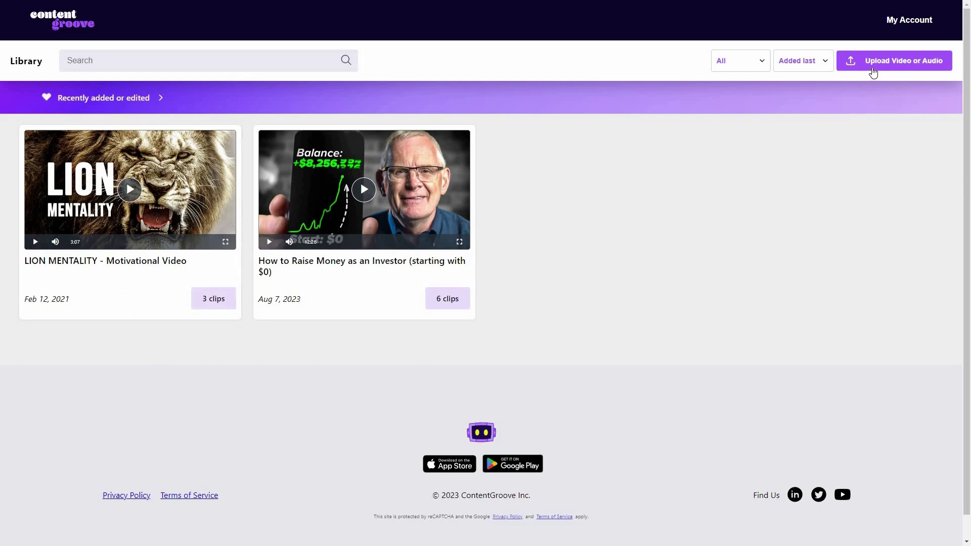
- Check the Upload Video or Audio link option, close it, and open the How to Raise Money video
left_click(888, 72)
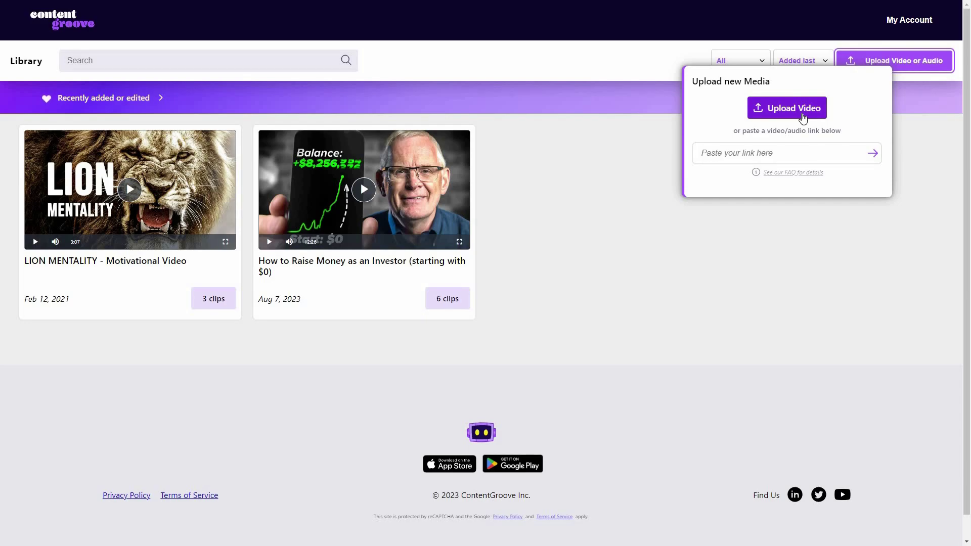
left_click(786, 154)
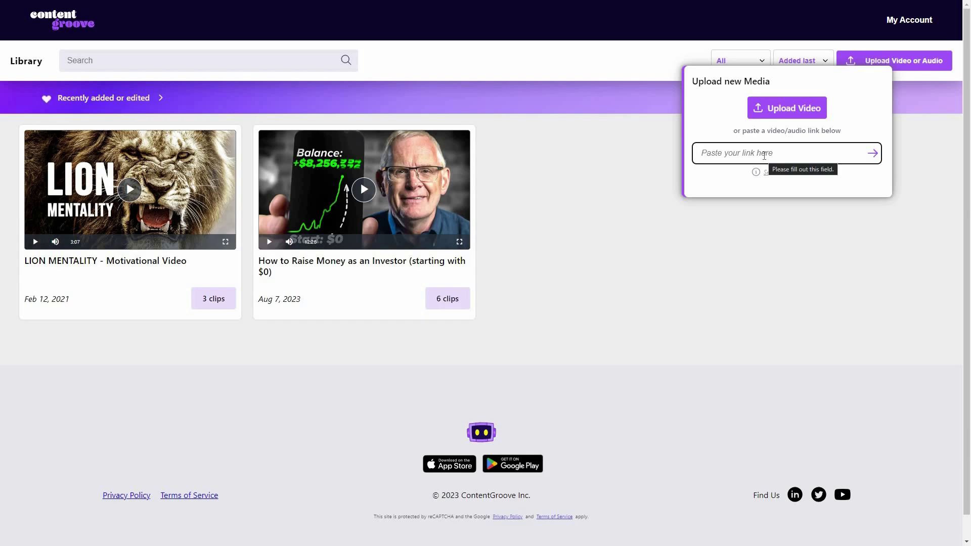
left_click(370, 347)
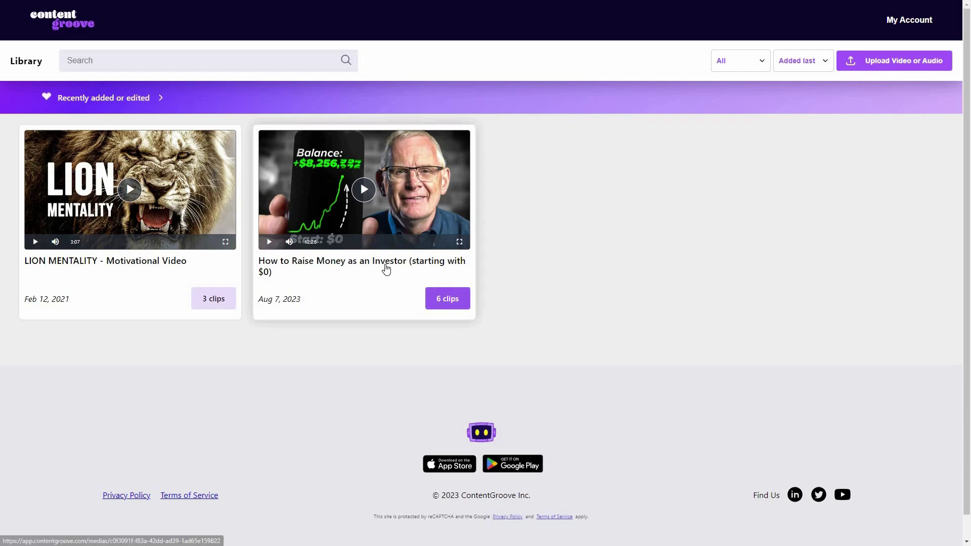
left_click(388, 269)
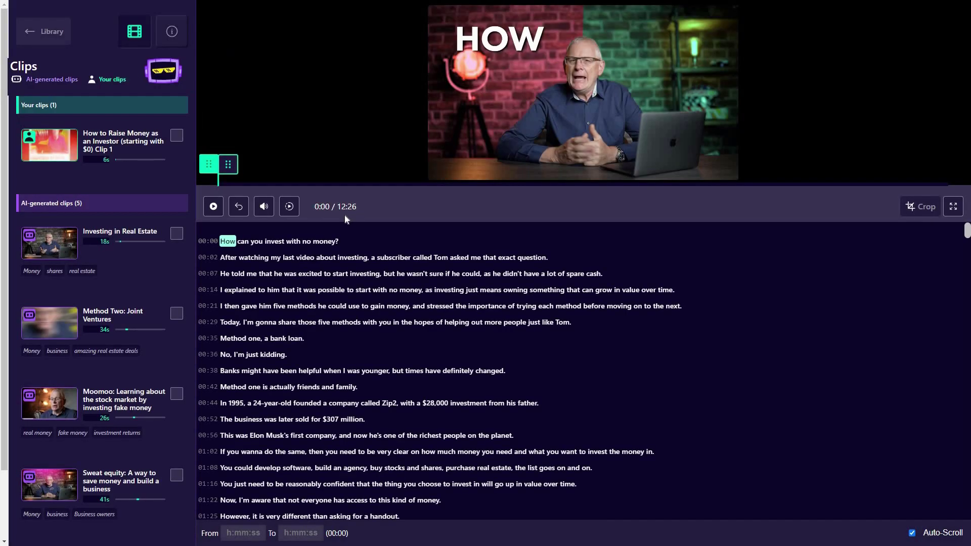
- Browse the AI-generated clips and load Sweat equity, marking transcript range 05:17–05:57
left_click(103, 281)
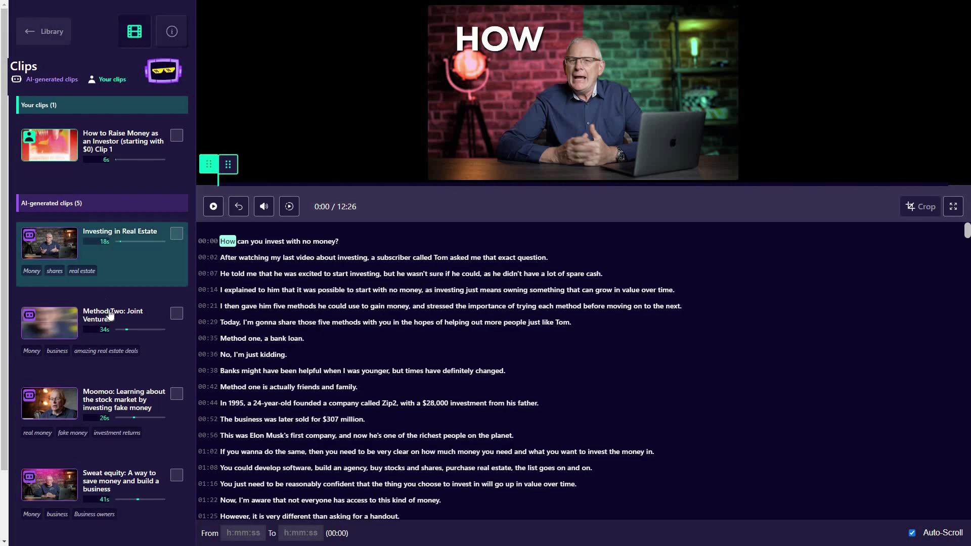
left_click(125, 360)
left_click(133, 423)
scroll(130, 475, "down", 1)
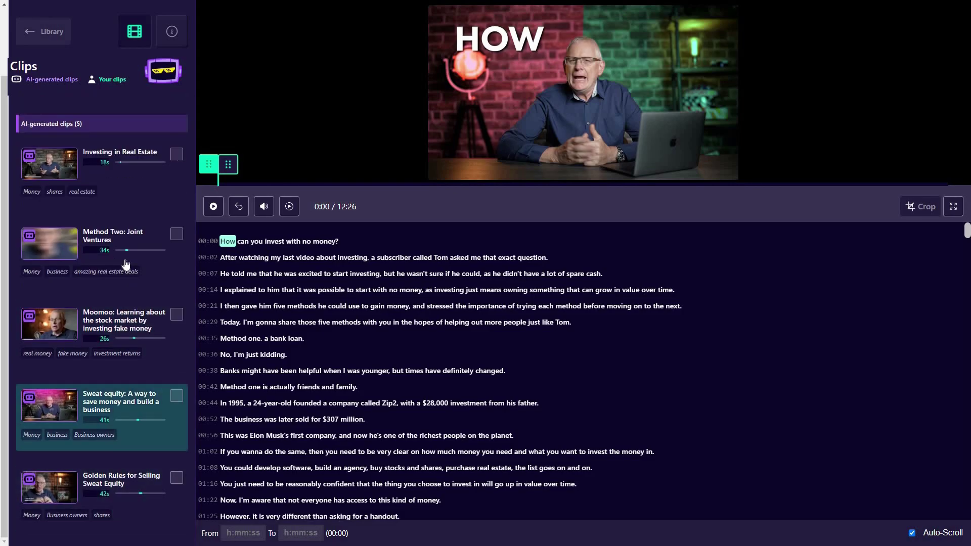
scroll(126, 265, "up", 2)
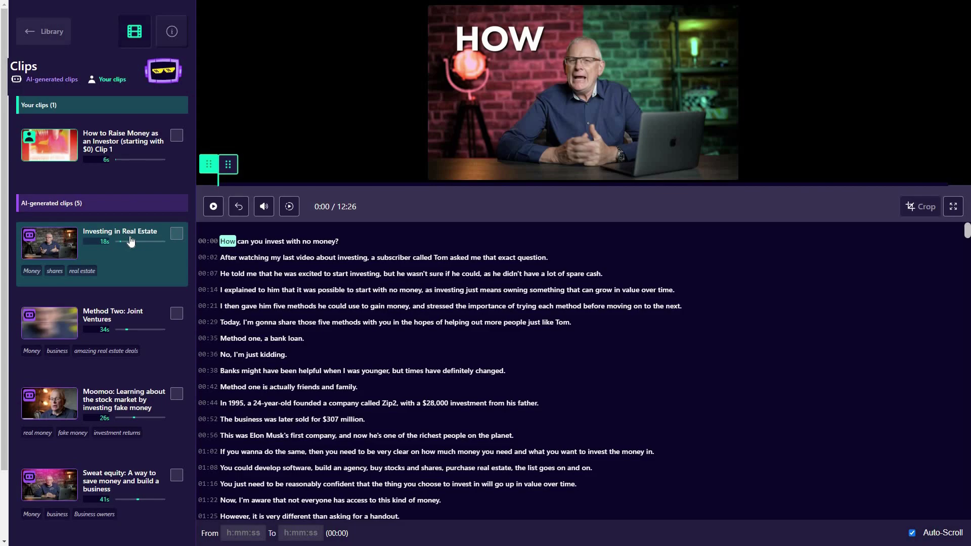
left_click(157, 350)
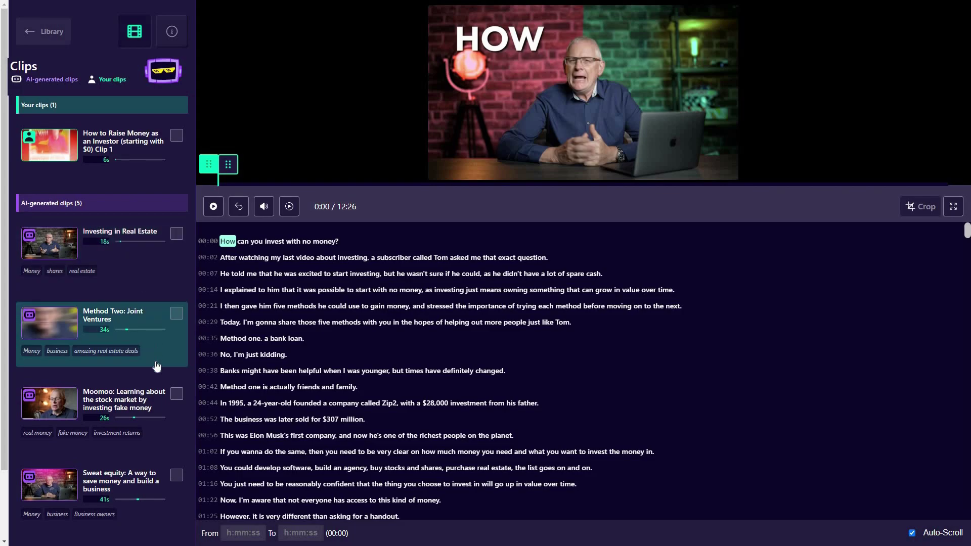
scroll(126, 413, "down", 2)
left_click(148, 411)
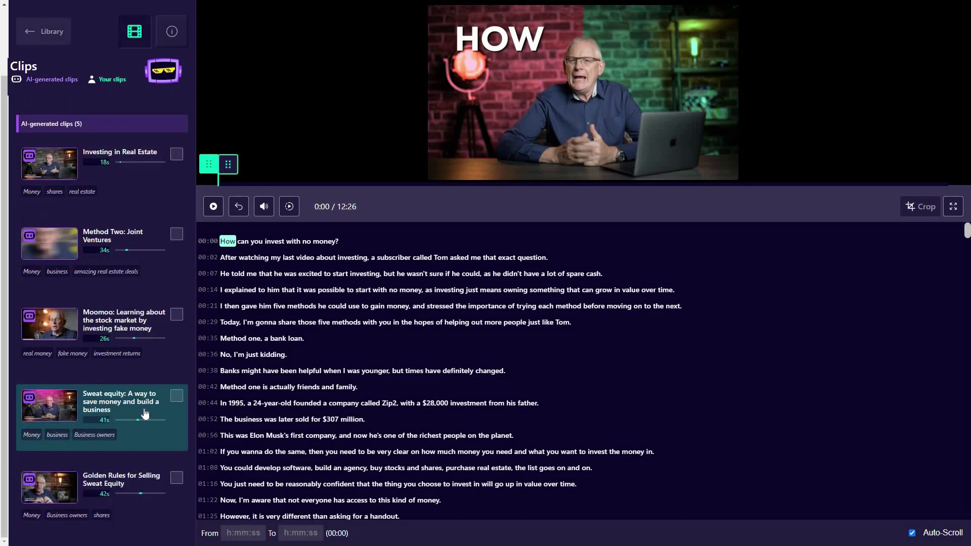
left_click(145, 415)
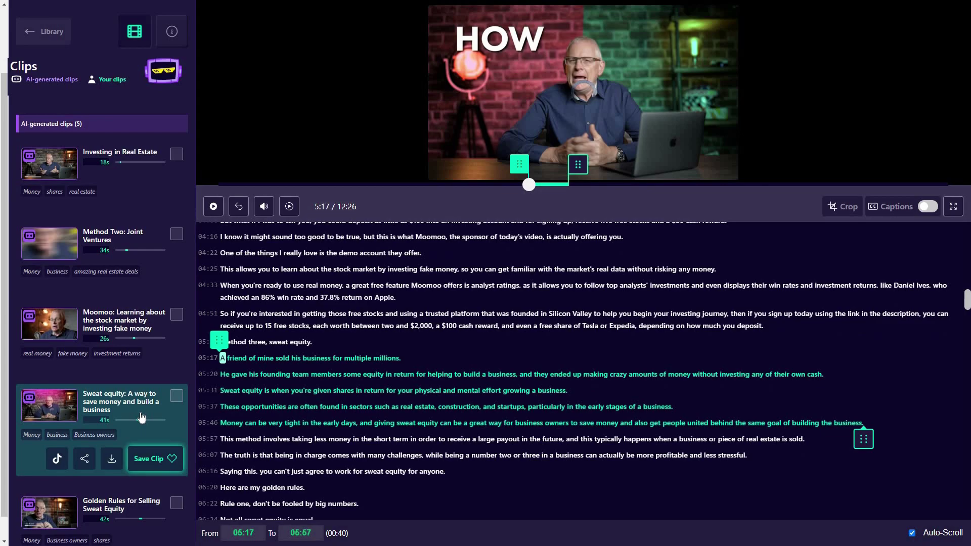
- Play the Sweat equity clip from 5:17 and pause it at 5:25
left_click(213, 206)
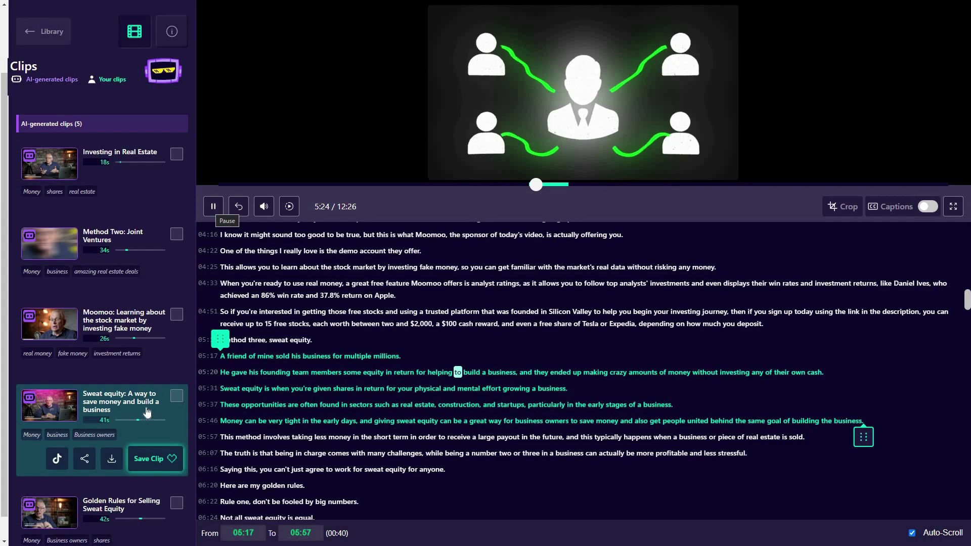
key("space")
scroll(148, 509, "down", 1)
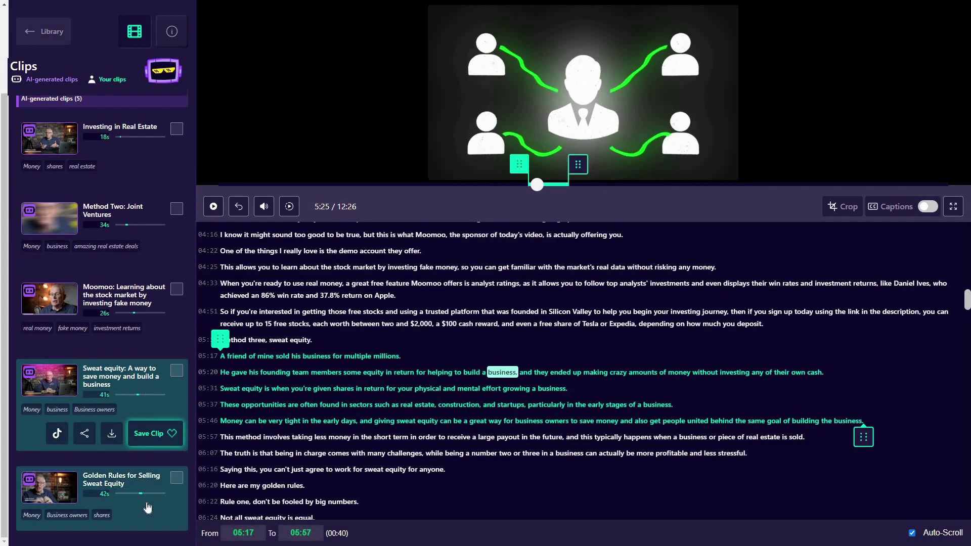
scroll(145, 455, "up", 4)
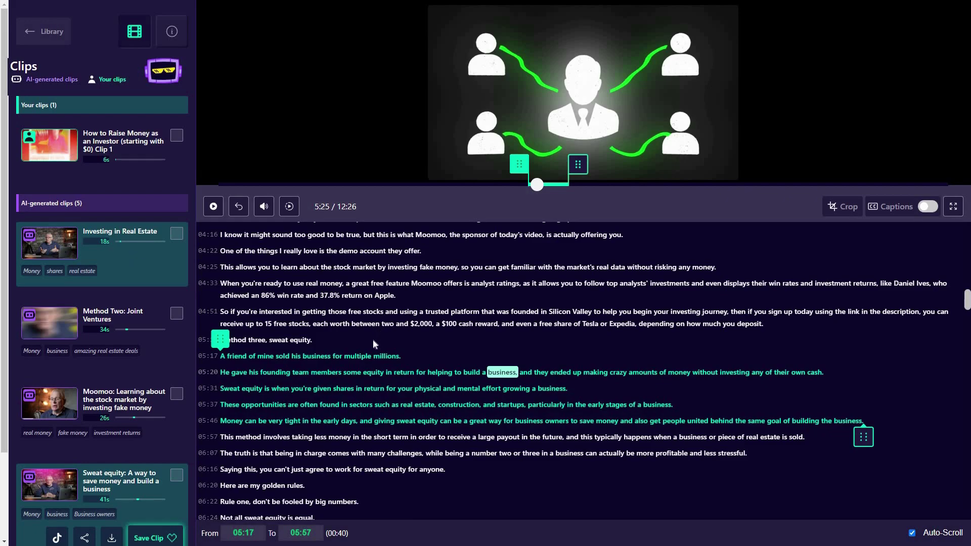
- Reload the Sweat equity clip from the clip list, returning playback to 5:17
scroll(372, 332, "up", 3)
scroll(372, 332, "up", 10)
left_click(127, 488)
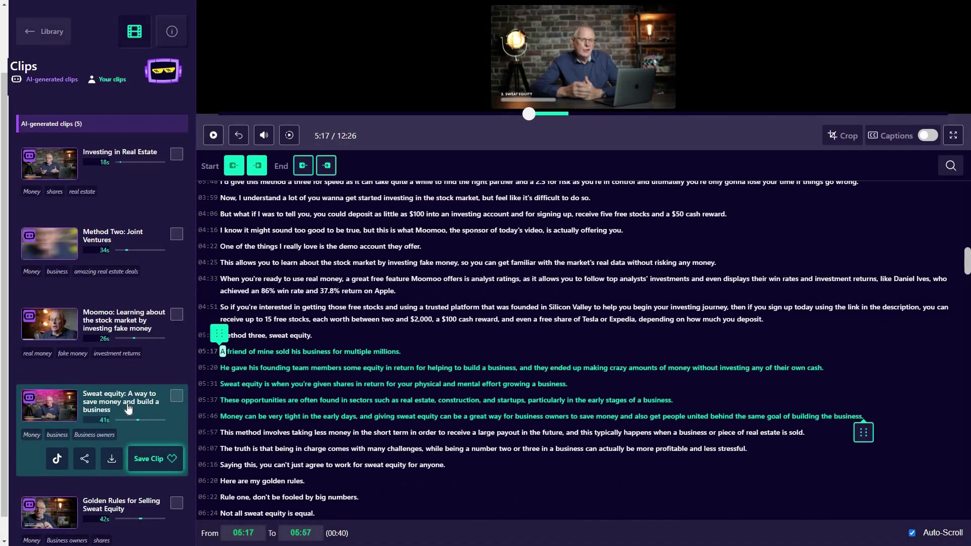
left_click(212, 136)
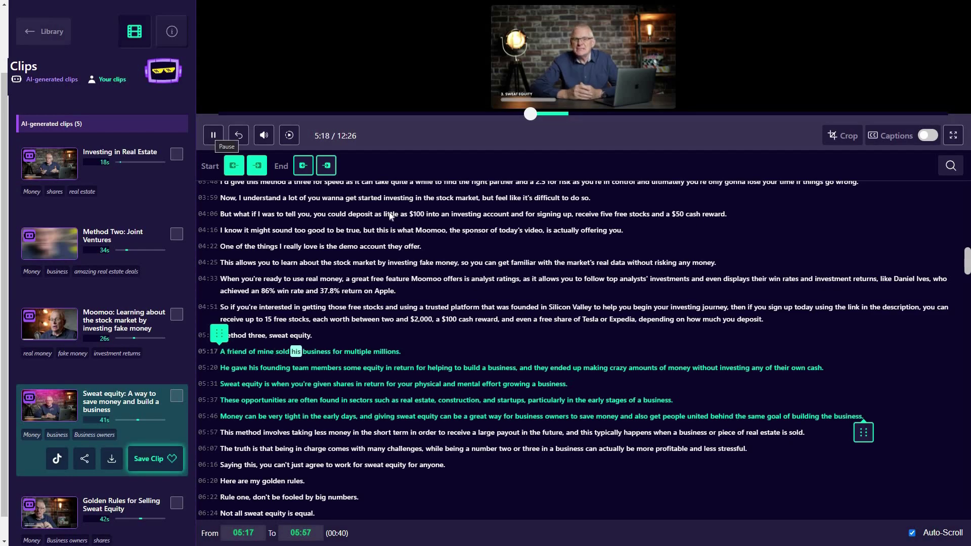
left_click(213, 136)
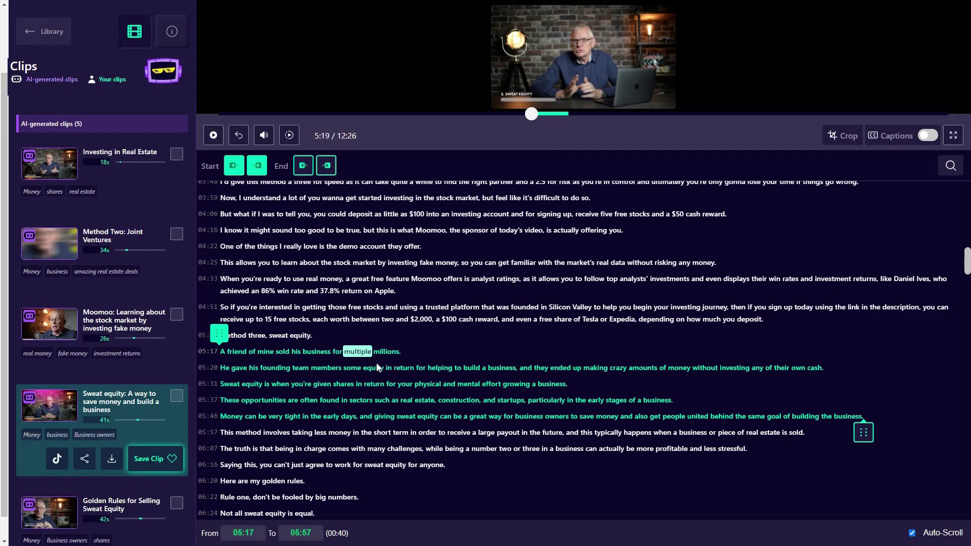
scroll(135, 387, "down", 1)
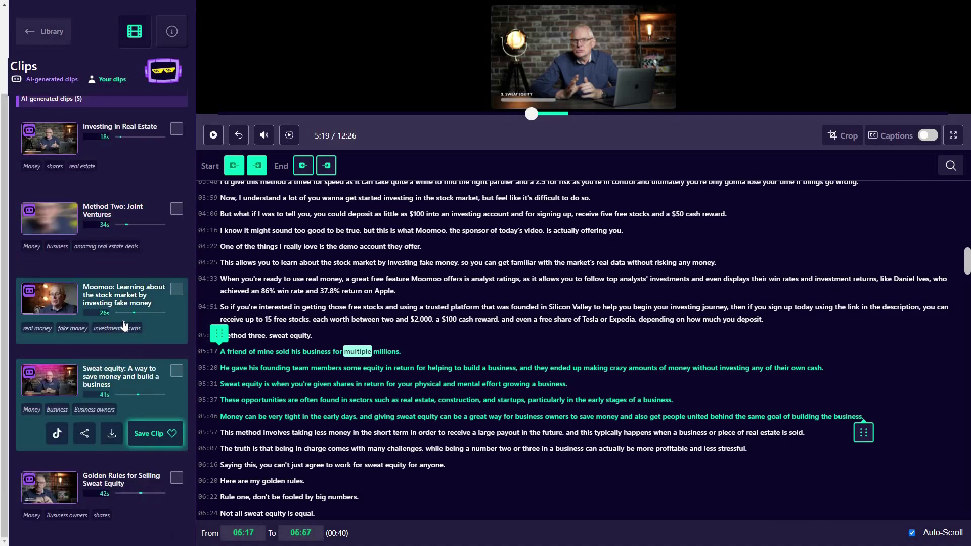
left_click(128, 302)
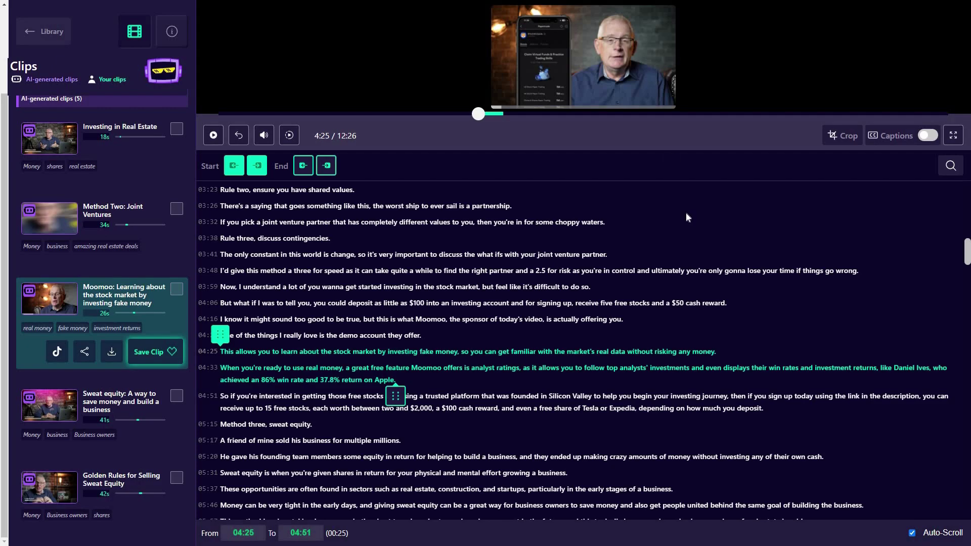
- Crop the Moomoo clip to 9:16 and shift the frame right onto the presenter
left_click(846, 141)
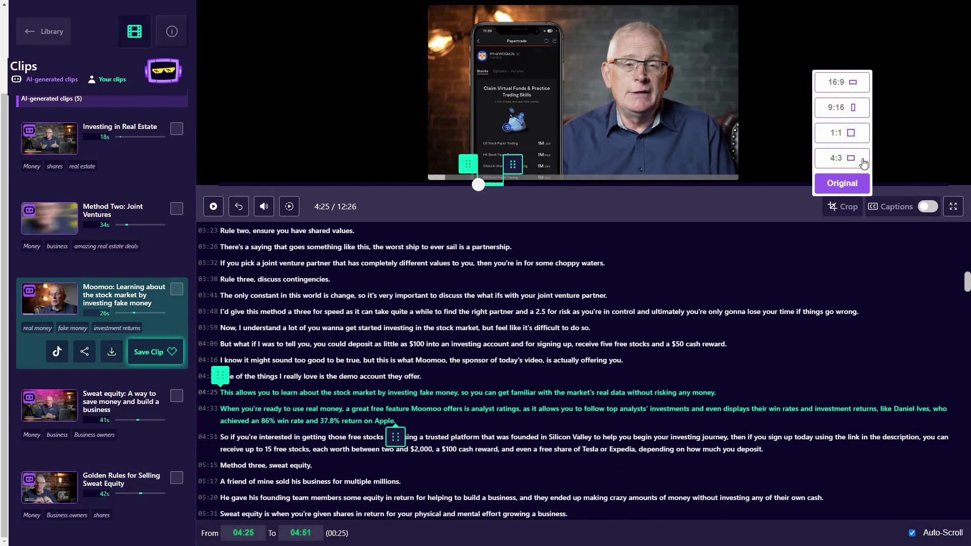
left_click(840, 113)
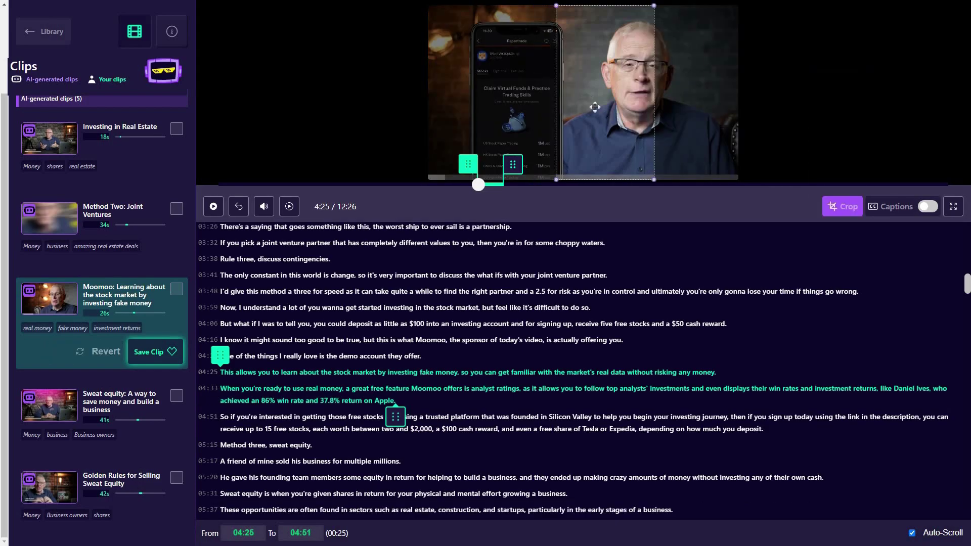
mouse_move(628, 84)
left_mouse_down()
mouse_move(686, 85)
mouse_move(640, 84)
mouse_move(663, 84)
mouse_move(620, 71)
mouse_move(665, 71)
mouse_move(620, 70)
left_mouse_up()
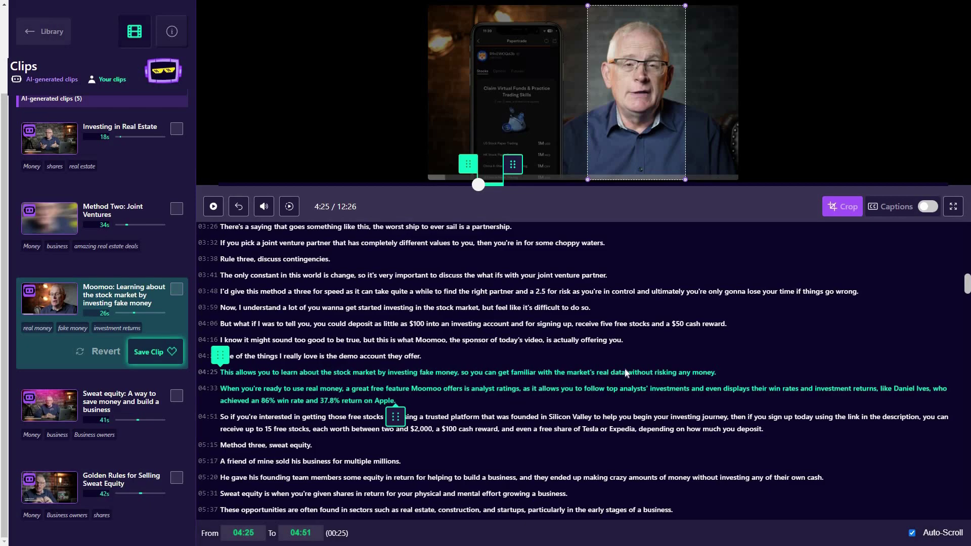
- View the video's Media Info and transcript, then go back to the Library
left_click(177, 33)
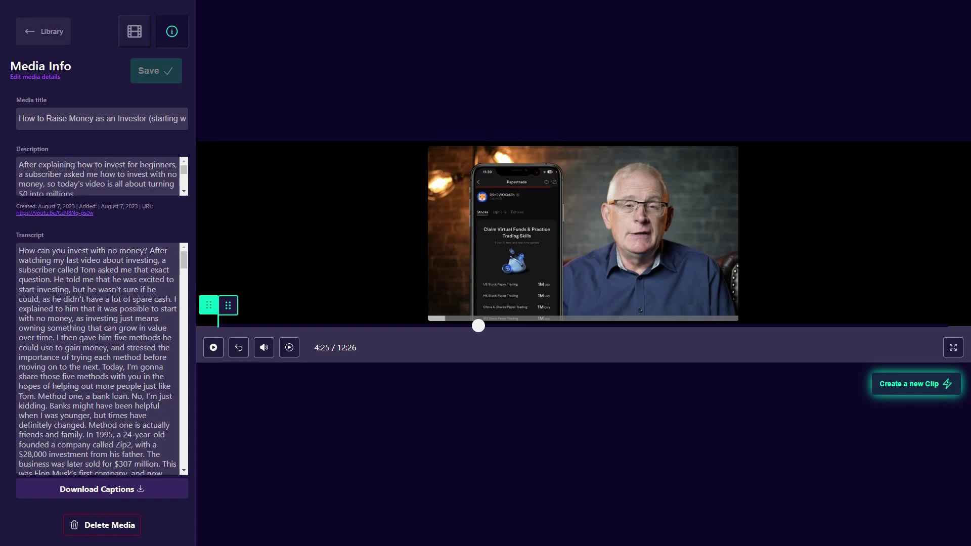
scroll(181, 280, "down", 10)
scroll(152, 384, "up", 15)
key("alt+Left")
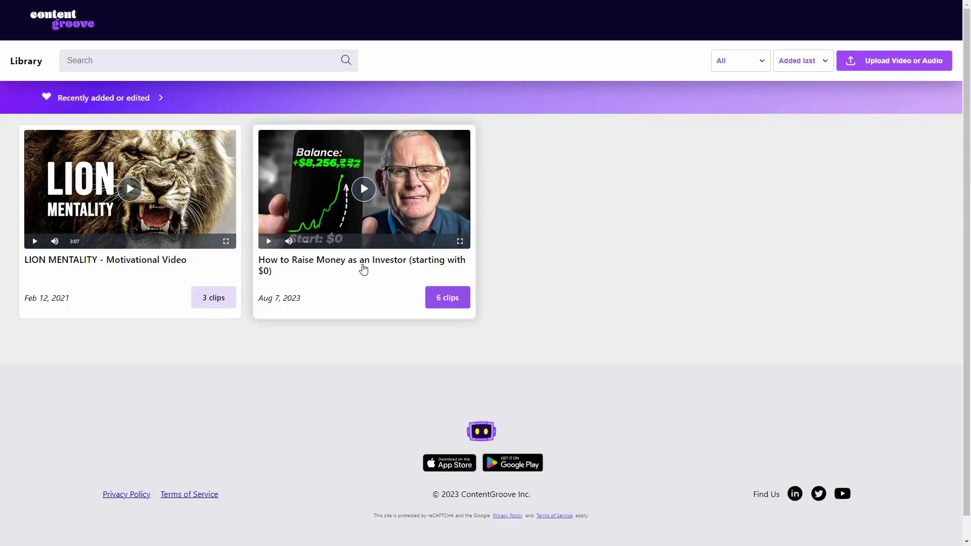
- Open the How to Raise Money video and preview its Investing in Real Estate clip
left_click(363, 269)
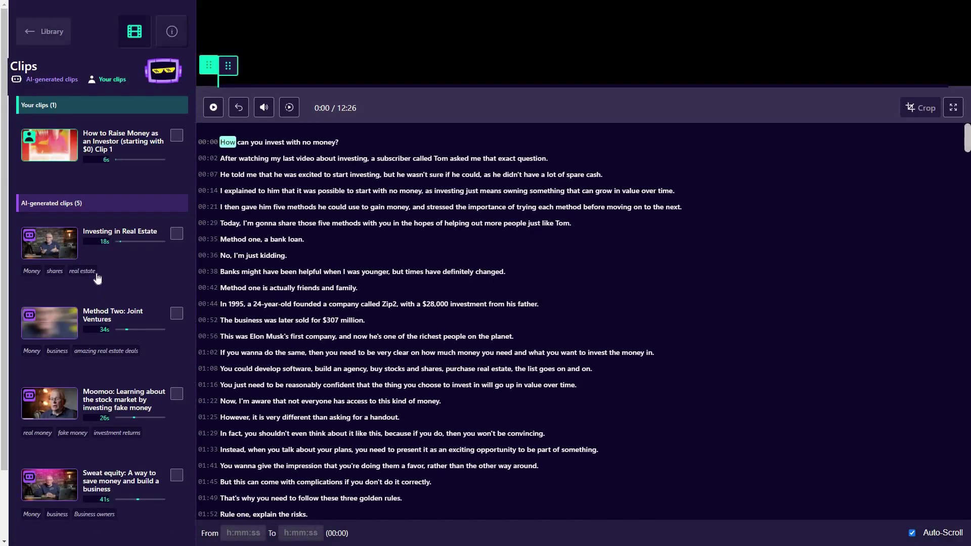
left_click(116, 270)
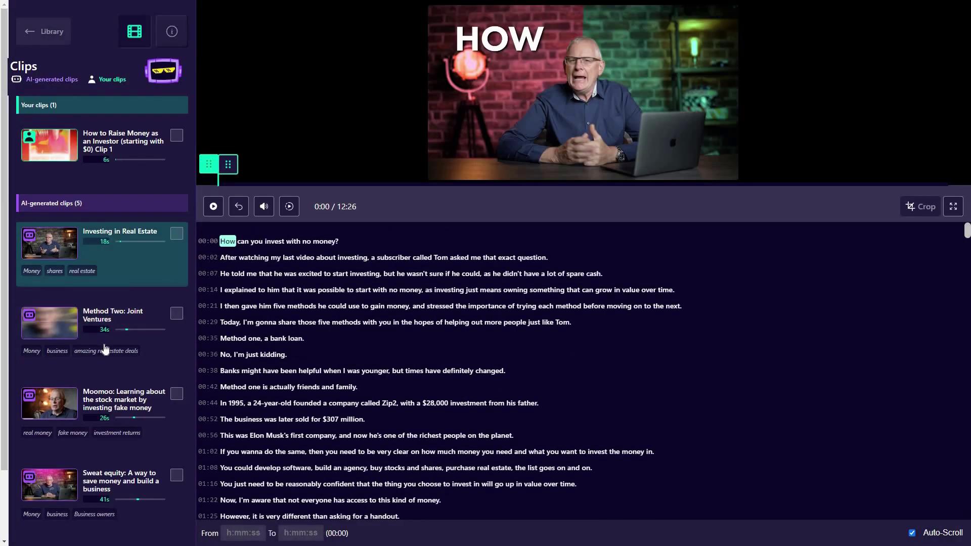
scroll(112, 359, "down", 2)
scroll(119, 369, "up", 2)
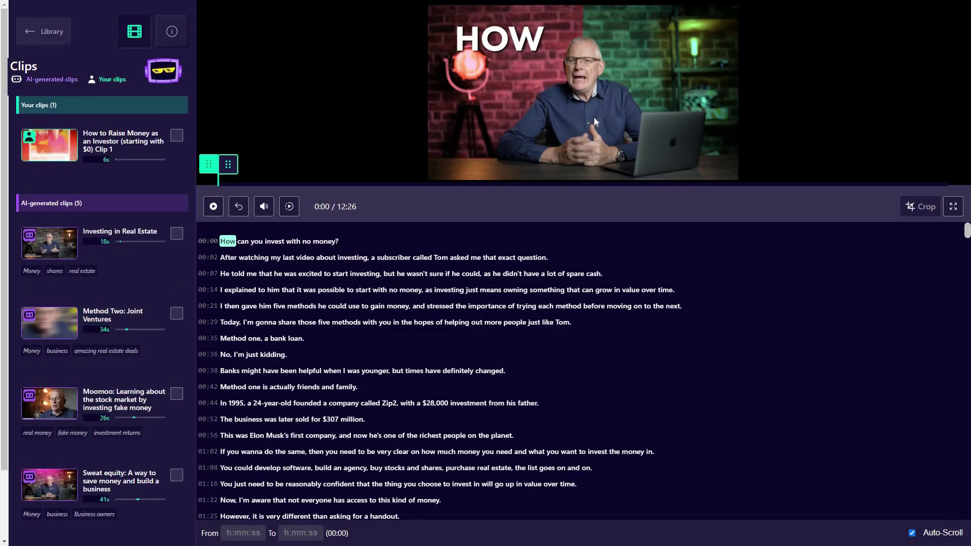
- Mark a new clip from 02:08 to 02:22, then switch to Your clips and pick the saved clip
left_click(228, 164)
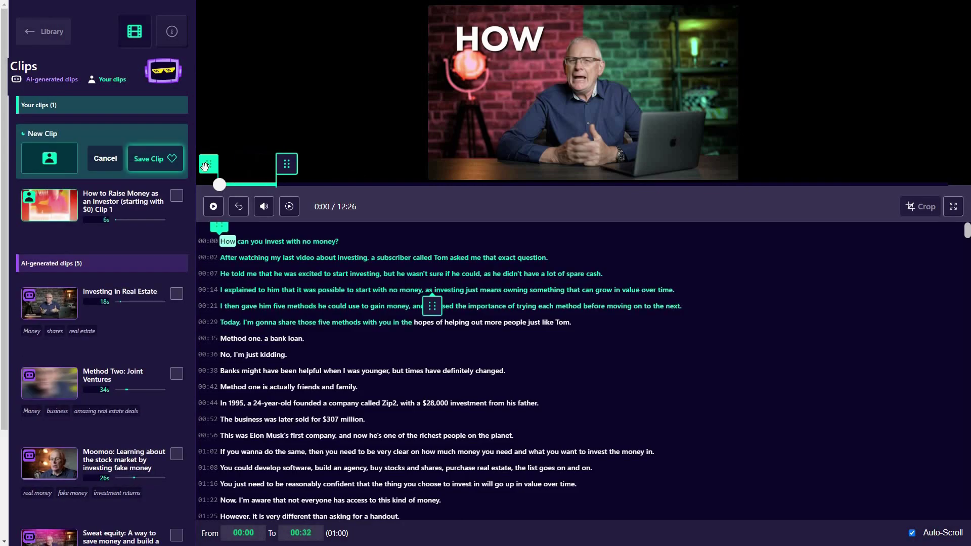
left_click_drag(211, 164, 335, 164)
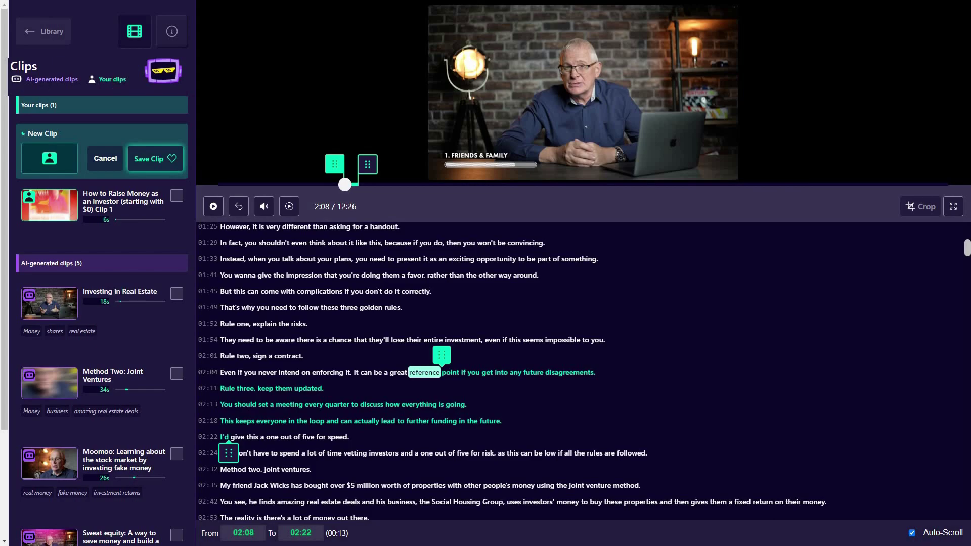
scroll(128, 414, "down", 3)
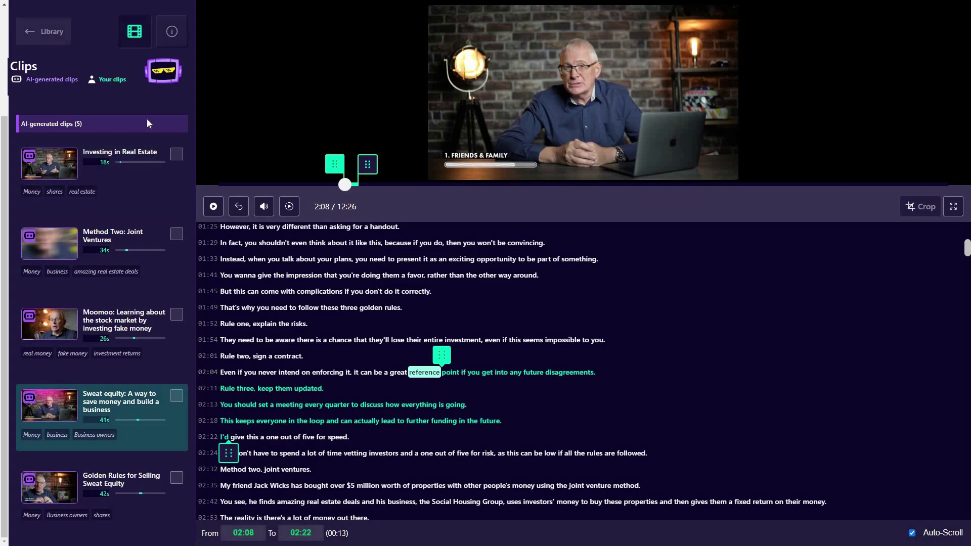
left_click(115, 81)
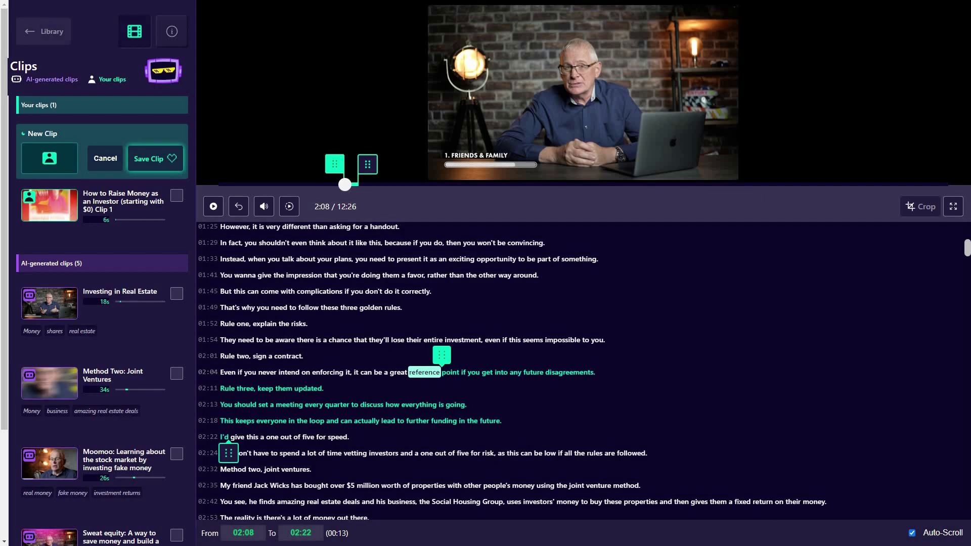
left_click(103, 205)
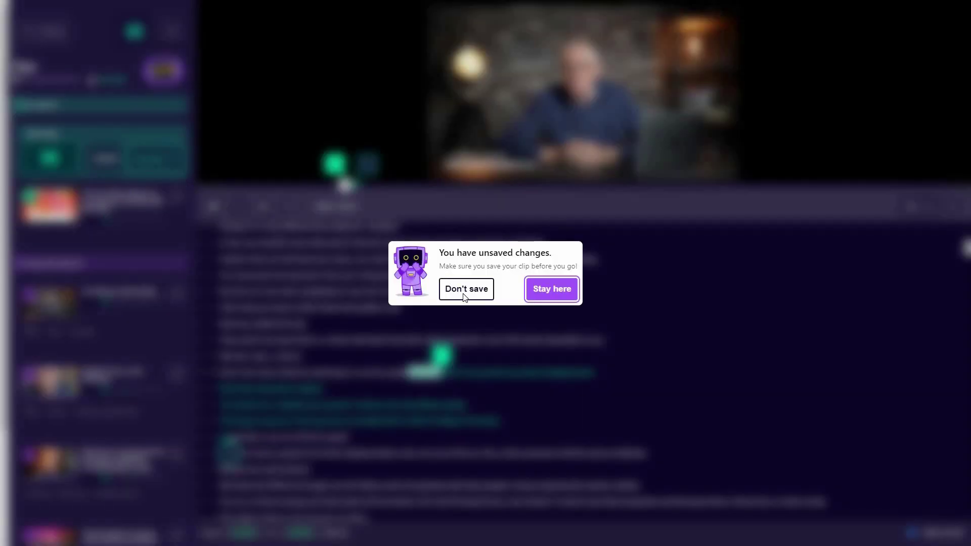
- Discard the draft, play How to Raise Money Clip 1, and turn on its captions
left_click(464, 289)
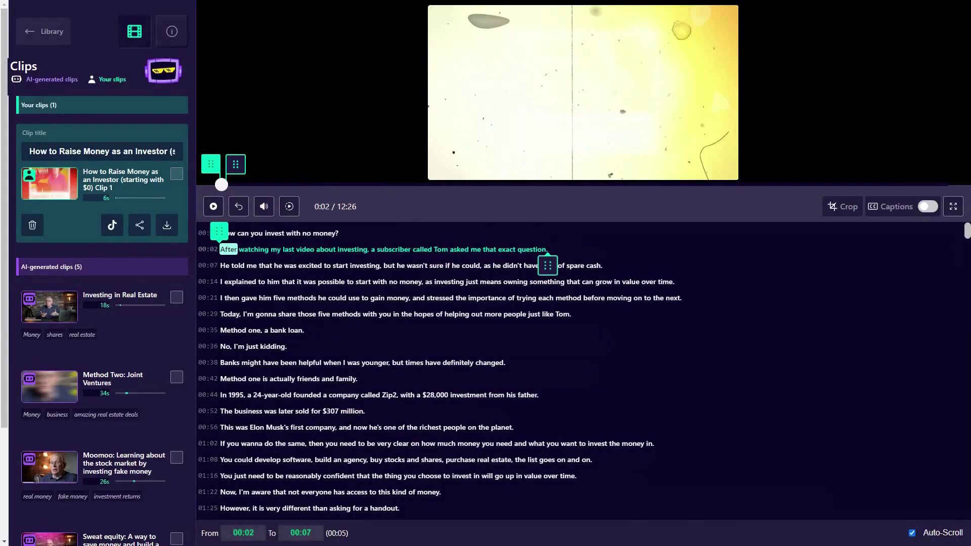
left_click(214, 209)
left_click(929, 208)
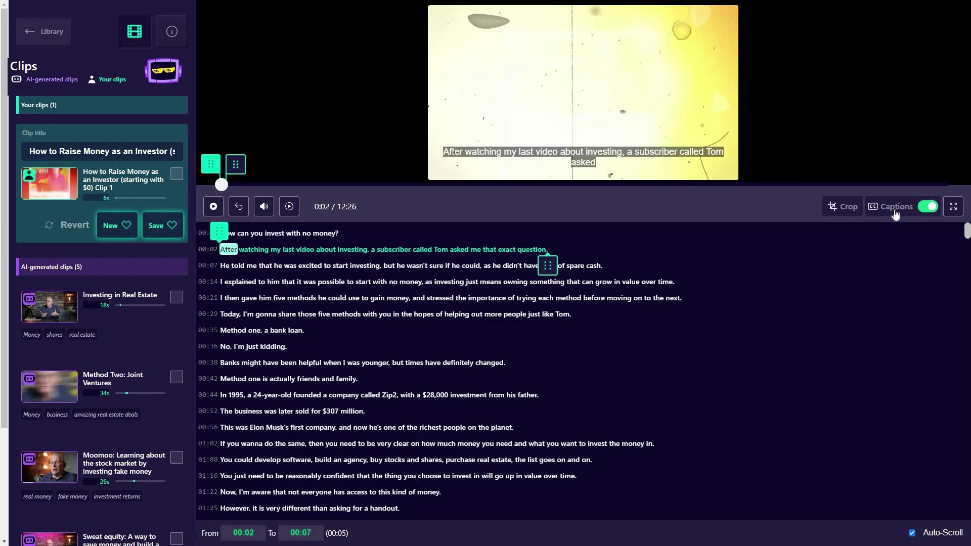
- Shift the captions left on the video, make them narrower, and enlarge their font size
mouse_move(889, 223)
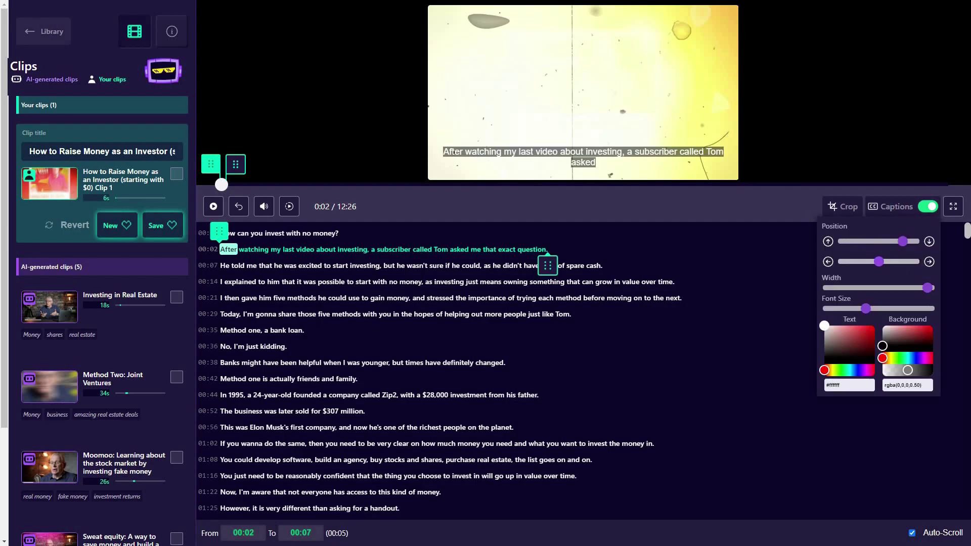
left_click_drag(896, 245, 856, 267)
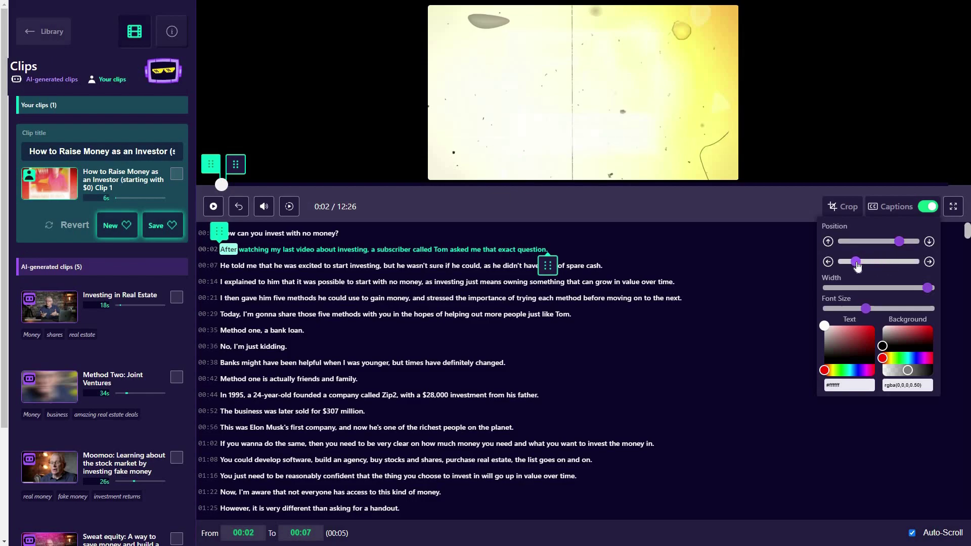
left_click(908, 288)
left_click_drag(866, 308, 880, 309)
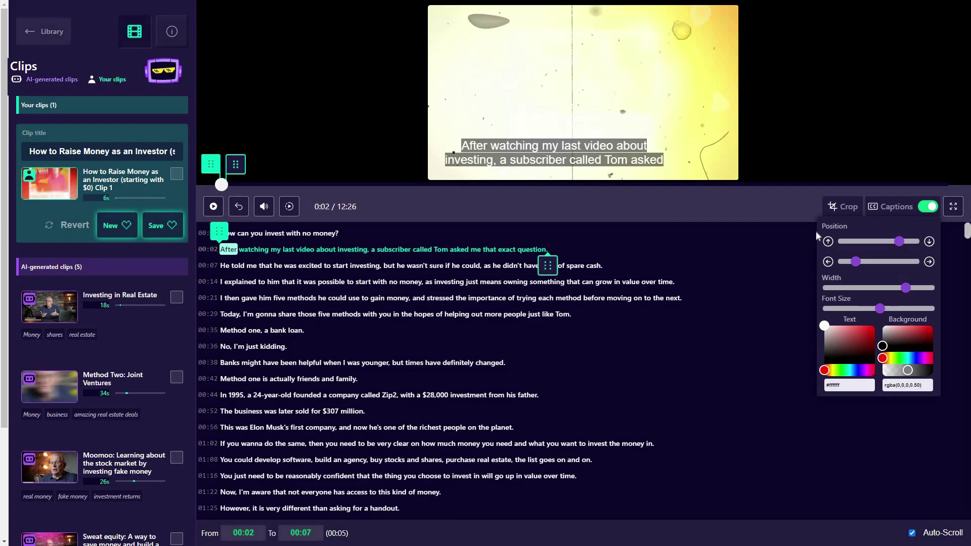
left_click(796, 201)
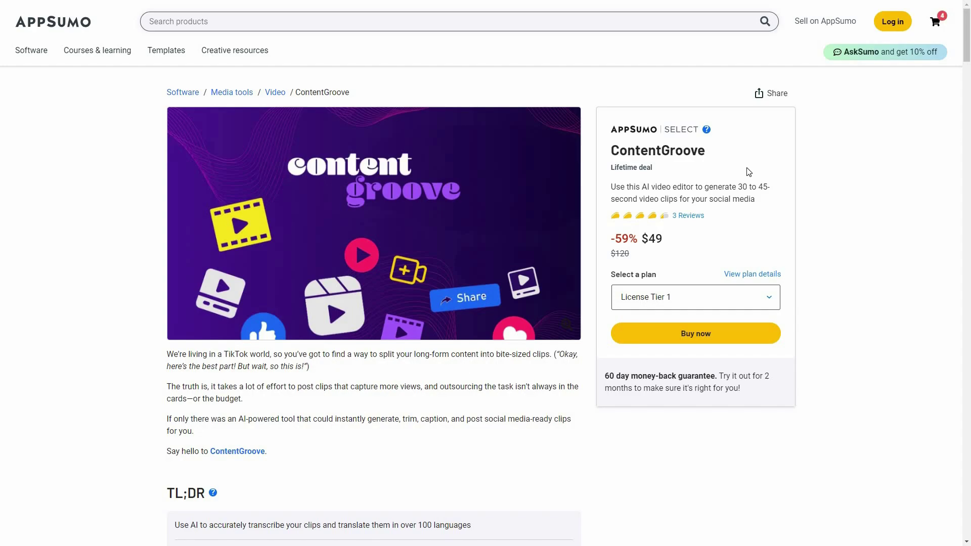
scroll(800, 212, "down", 6)
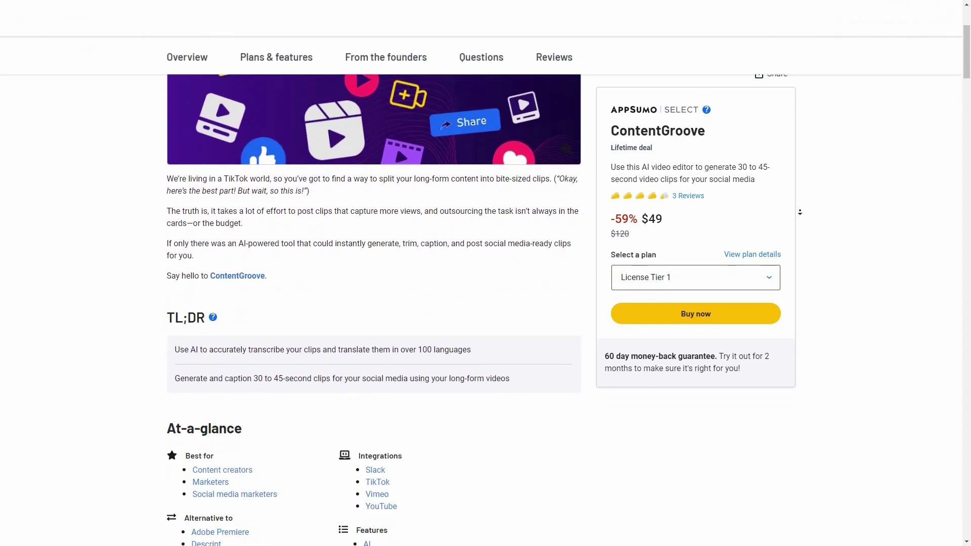
scroll(800, 213, "down", 18)
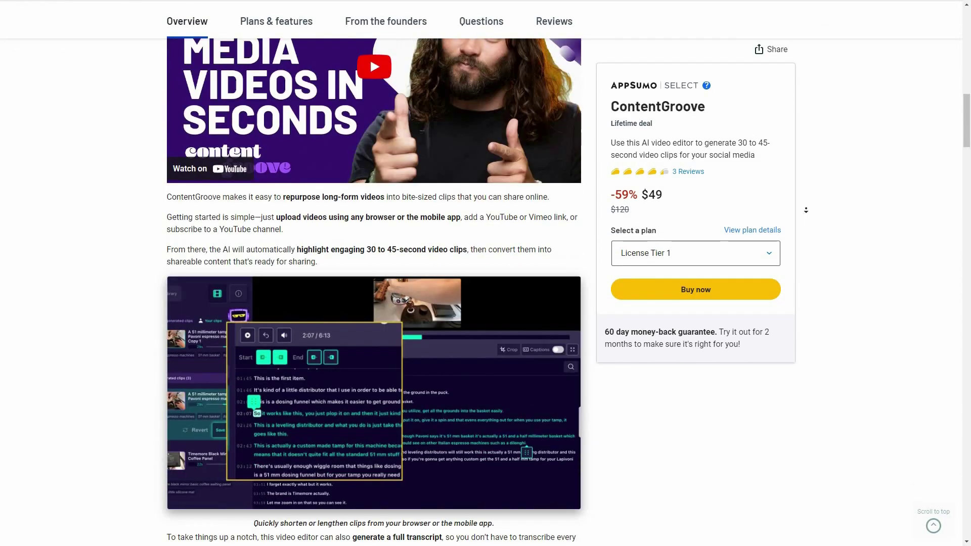
scroll(807, 209, "down", 18)
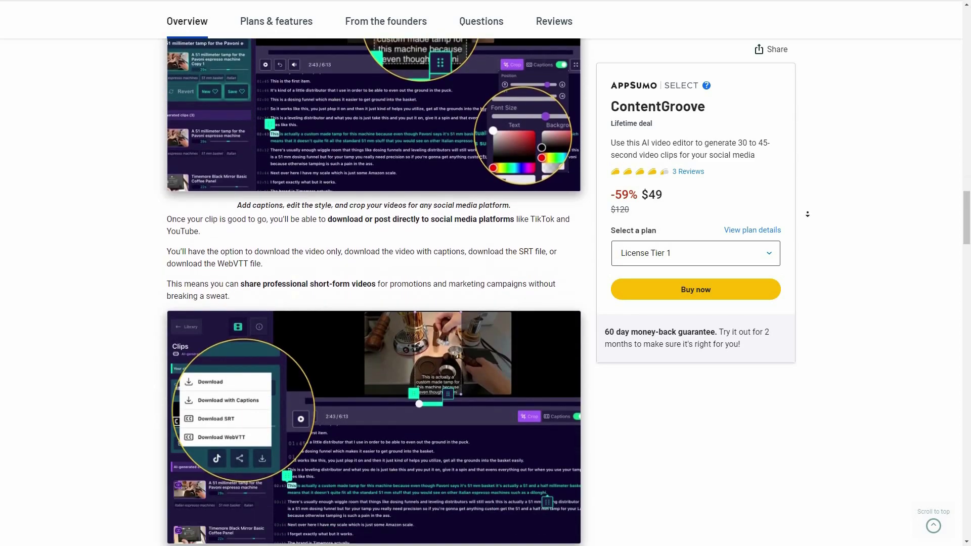
scroll(388, 357, "down", 10)
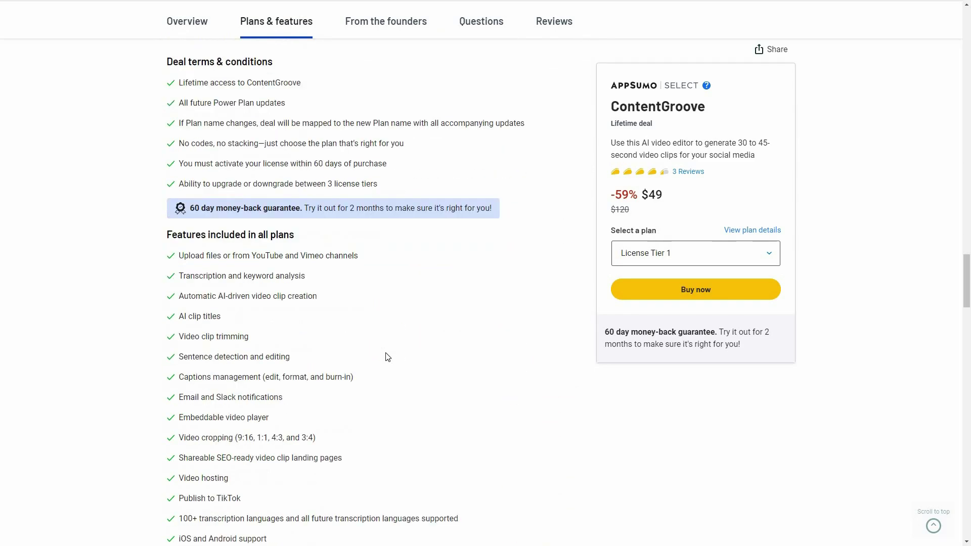
scroll(387, 371, "down", 7)
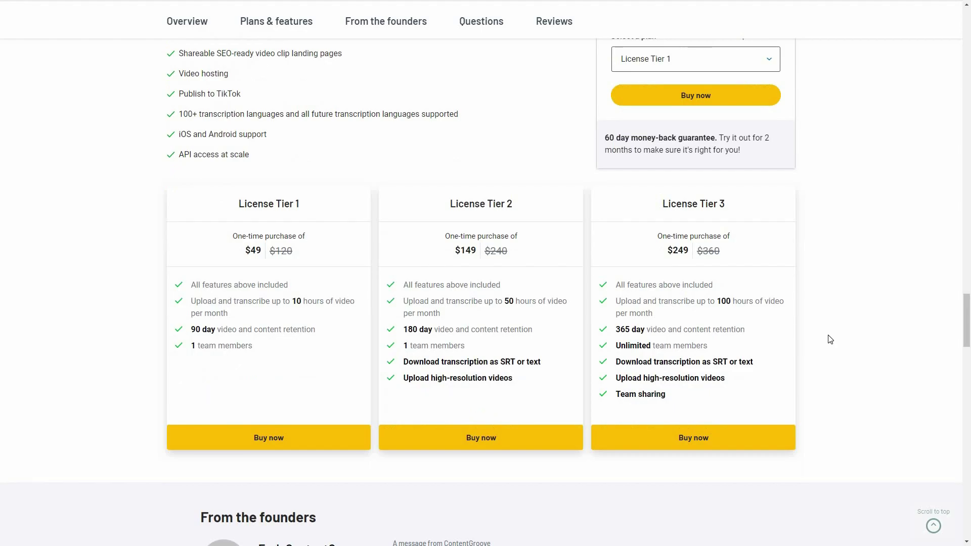
scroll(362, 379, "up", 15)
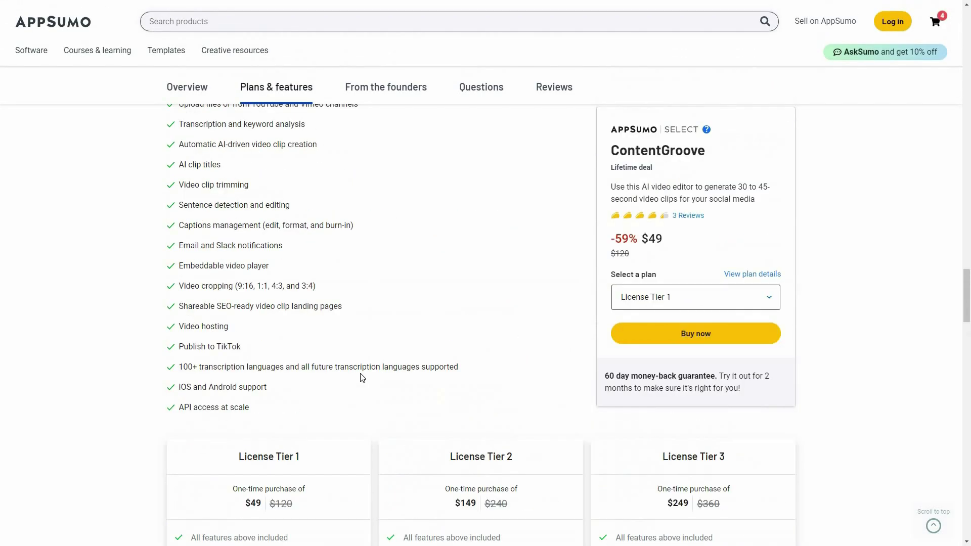
scroll(361, 378, "up", 15)
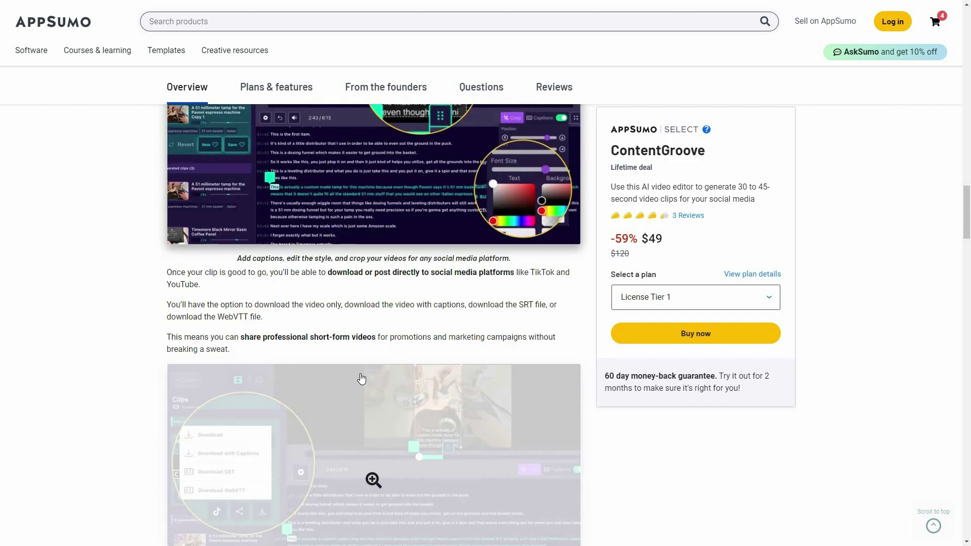
scroll(362, 379, "up", 15)
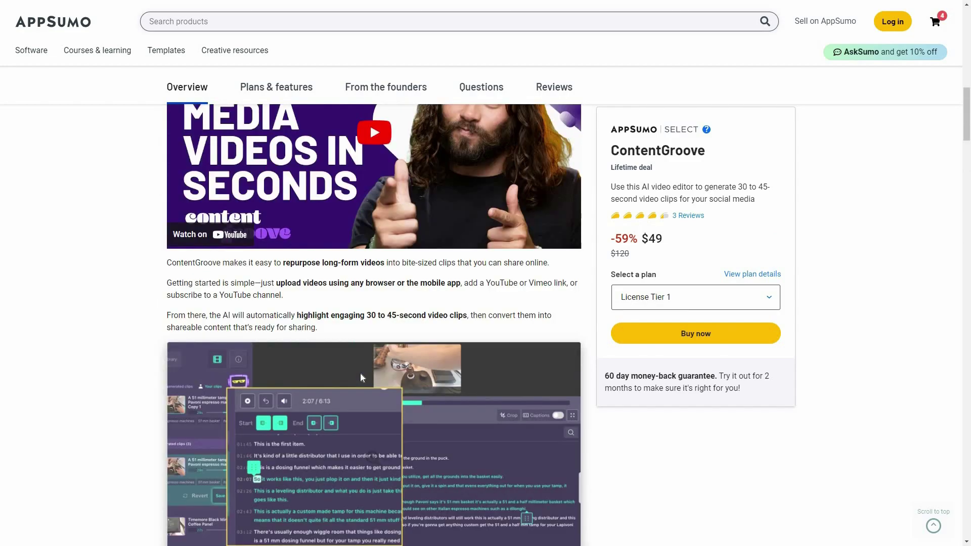
scroll(840, 283, "up", 5)
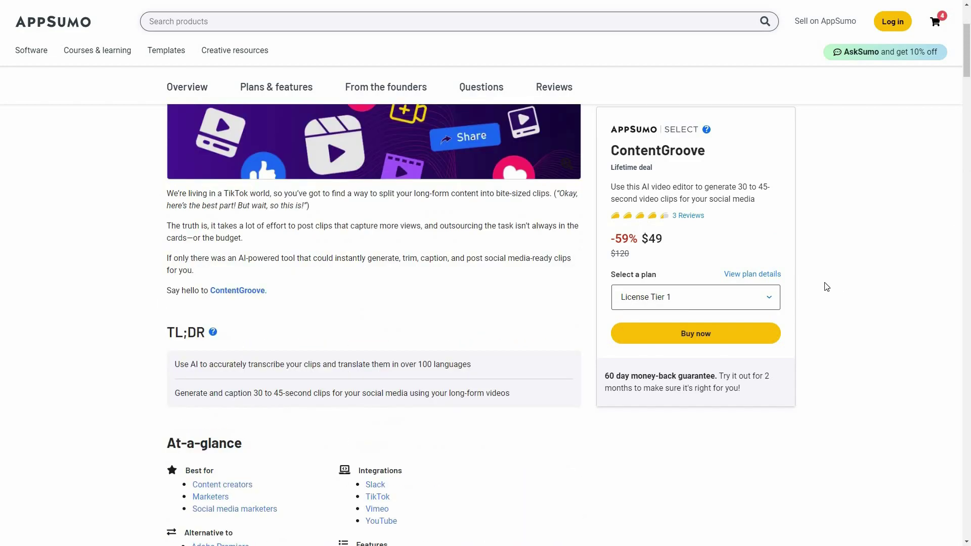